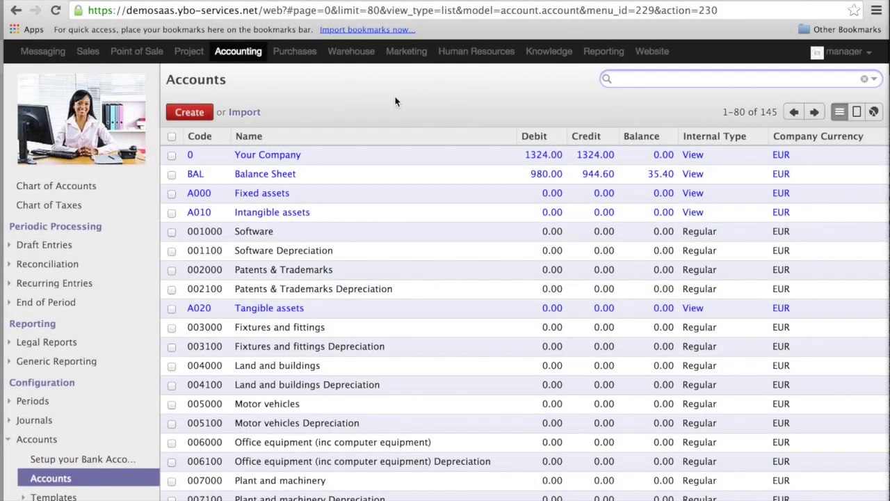
Switch the Accounts configuration page to list view, showing 145 accounts with debit, credit and balance
left_click(841, 117)
left_click(718, 115)
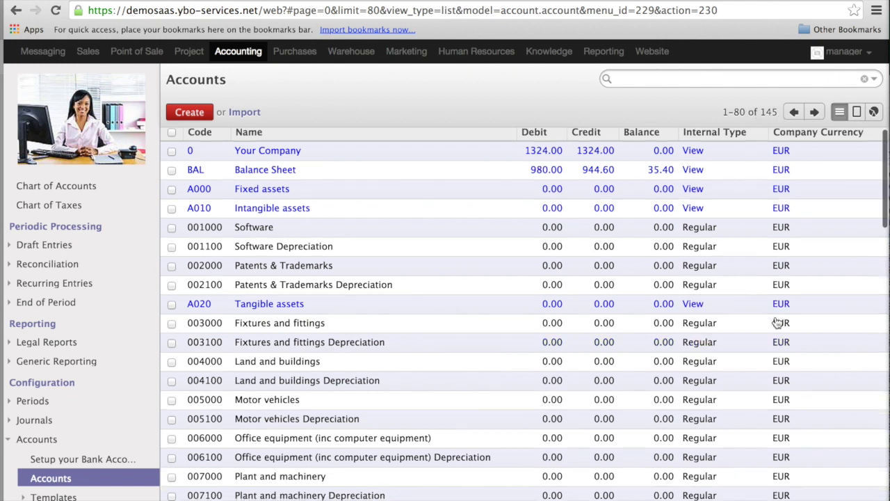
scroll(778, 321, "down", 5)
scroll(778, 322, "down", 10)
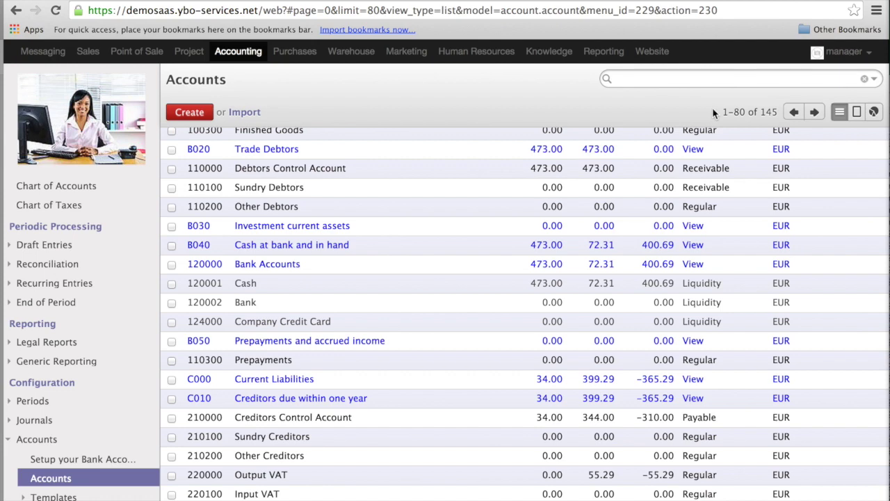
left_click(815, 113)
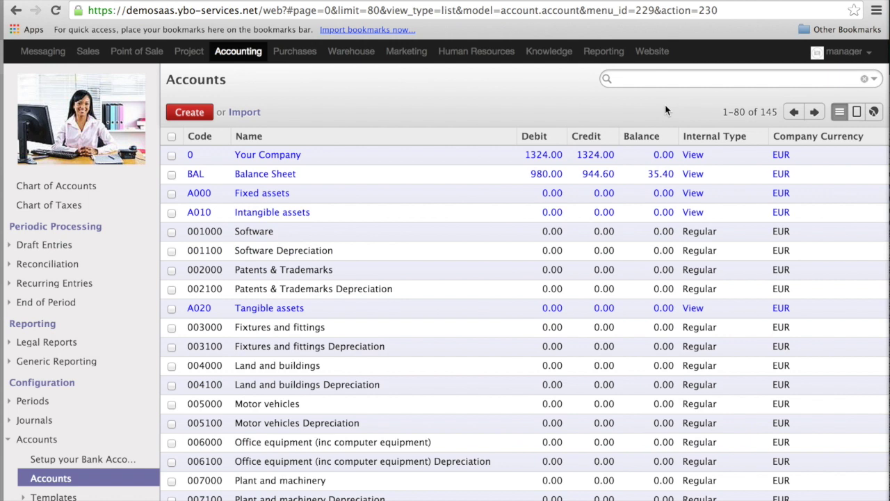
left_click(741, 113)
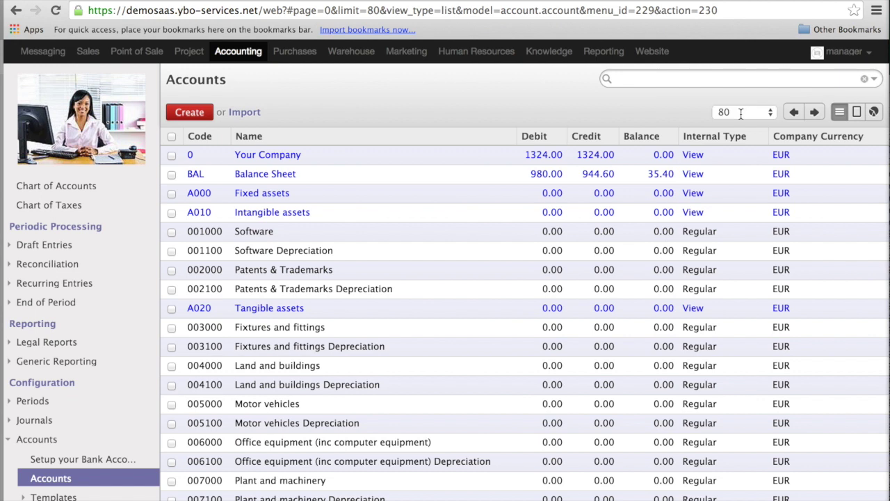
Set the pager limit to Unlimited so all 145 accounts appear on one page
left_click(770, 112)
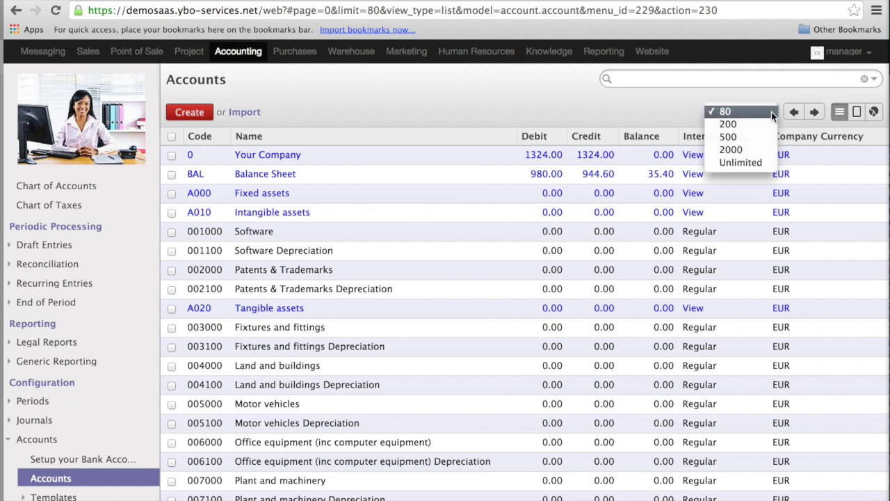
left_click(761, 165)
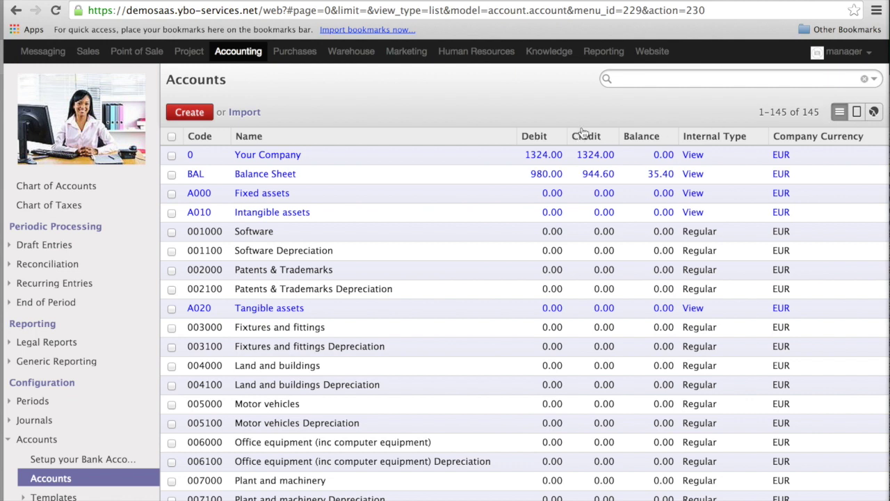
left_click(696, 79)
Search Account for 400, leaving the four Sales accounts 400000–400300
type("4")
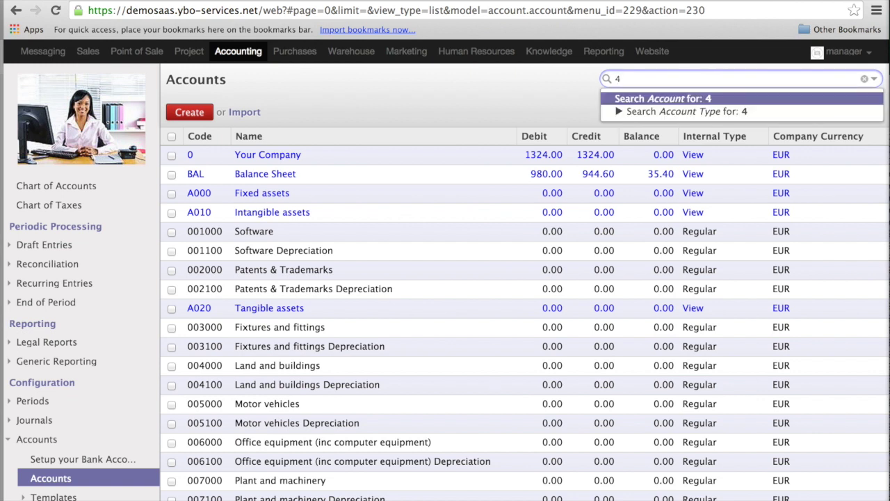
type("00")
key("Return")
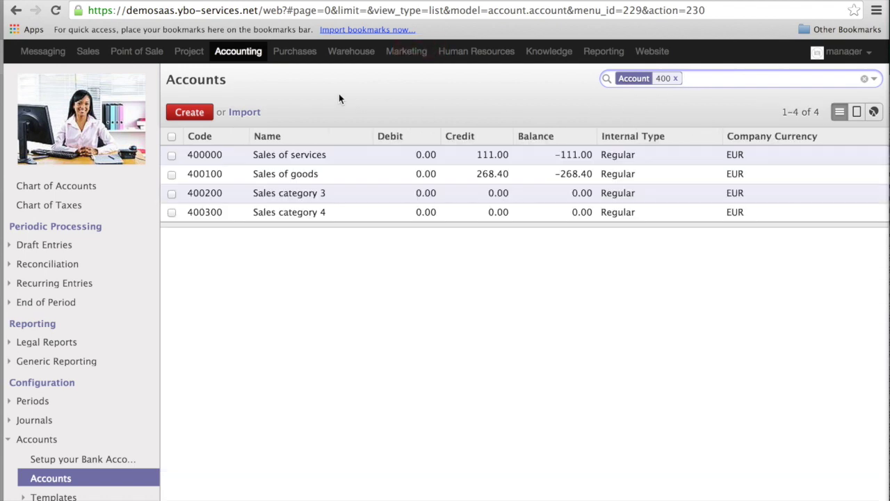
left_click(224, 157)
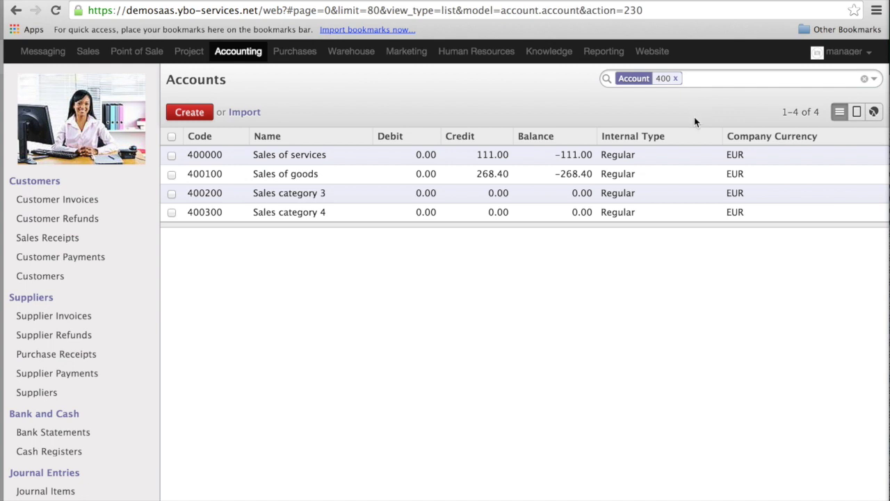
Clear the Account 400 search and toggle the Accounts Receivable filter on and off
left_click(674, 78)
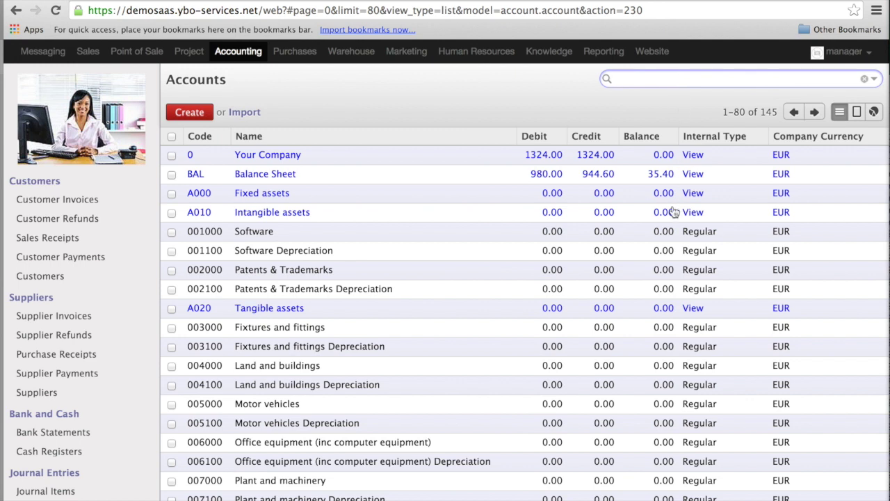
mouse_move(703, 222)
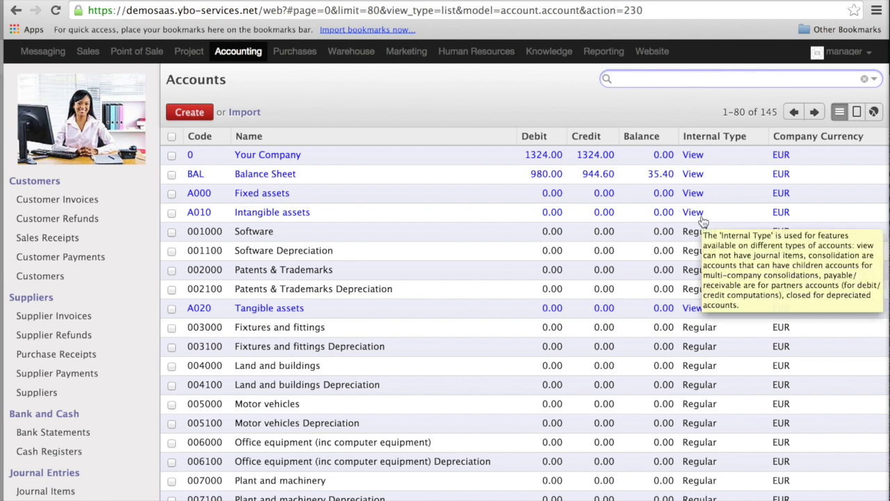
left_click(876, 80)
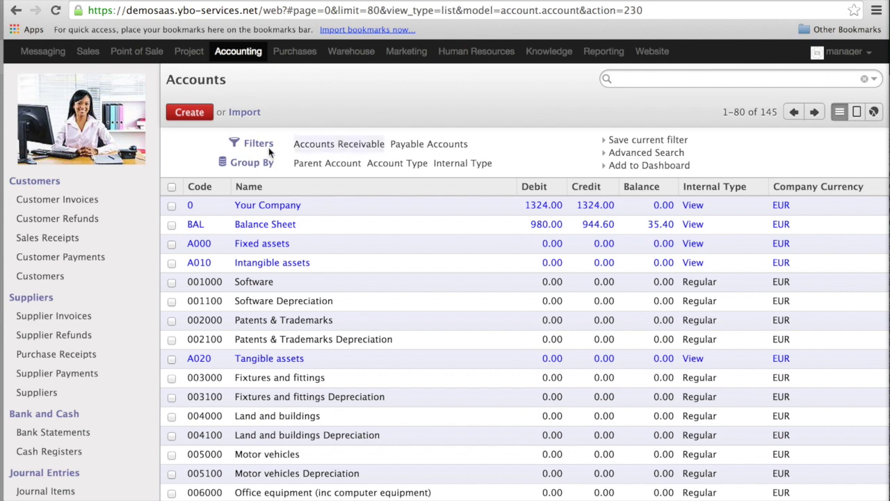
left_click(349, 151)
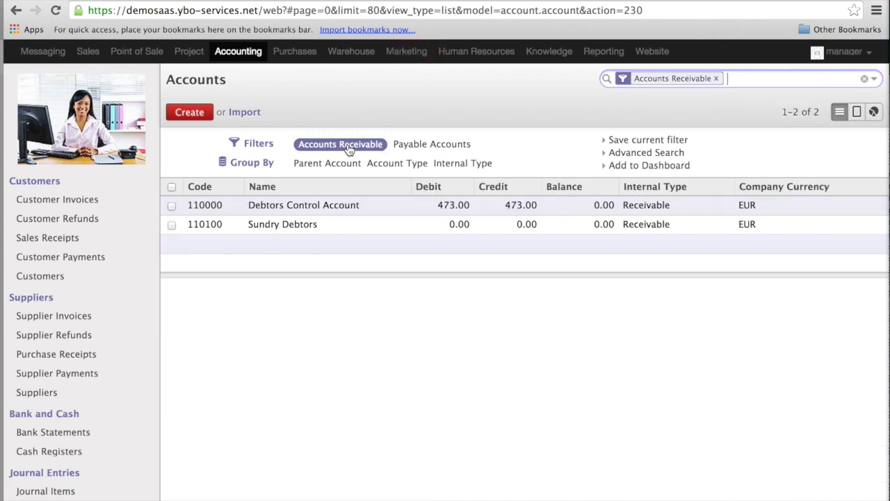
left_click(350, 147)
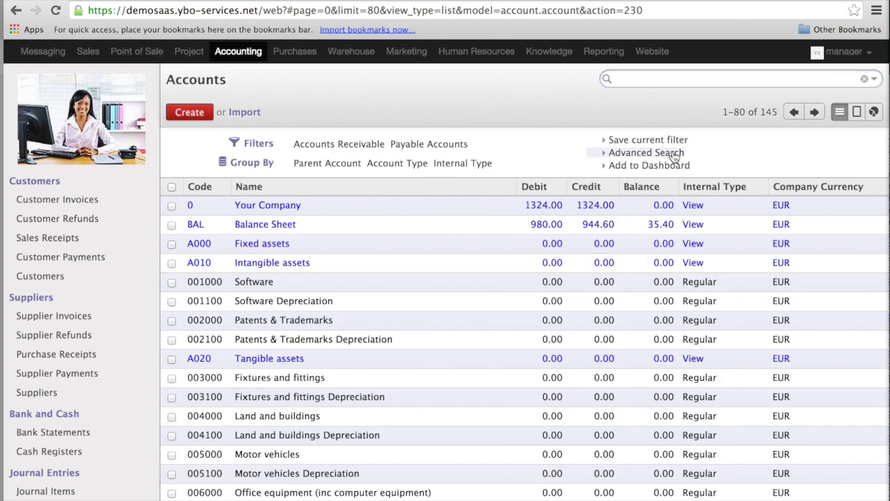
left_click(674, 155)
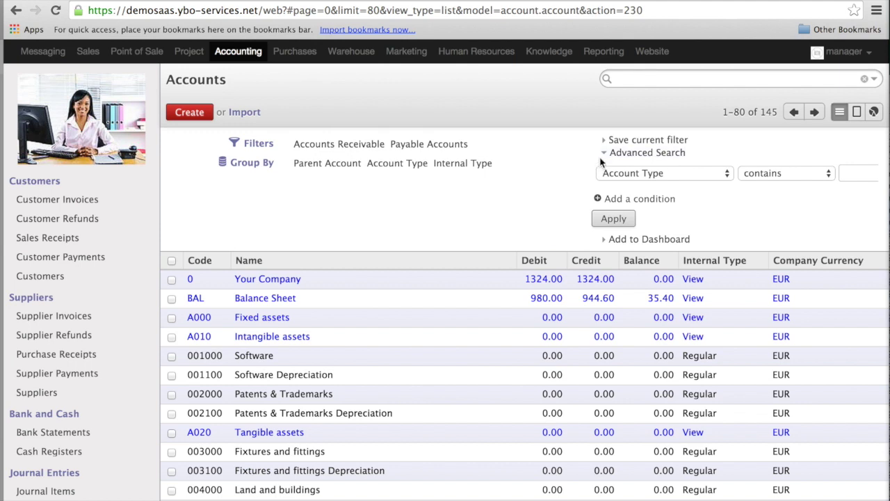
Apply an advanced condition Internal Type is View, narrowing the list to 38 accounts
left_click(715, 173)
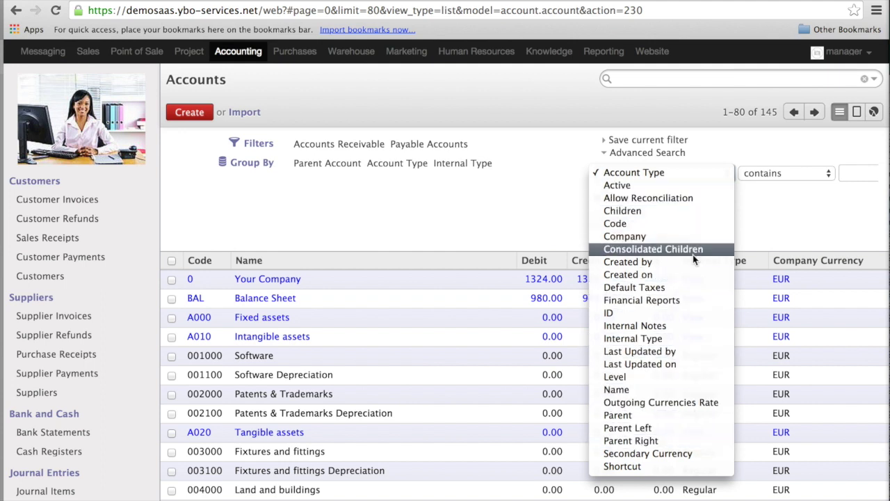
left_click(690, 338)
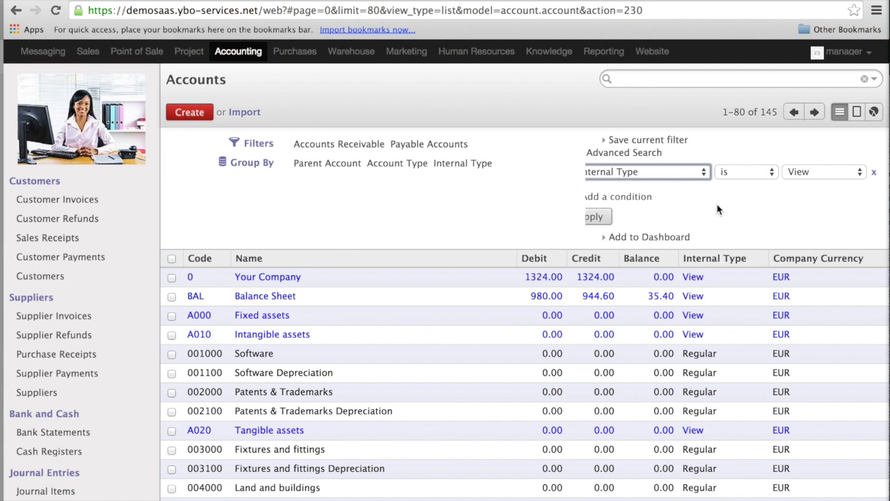
left_click(624, 216)
left_click(625, 217)
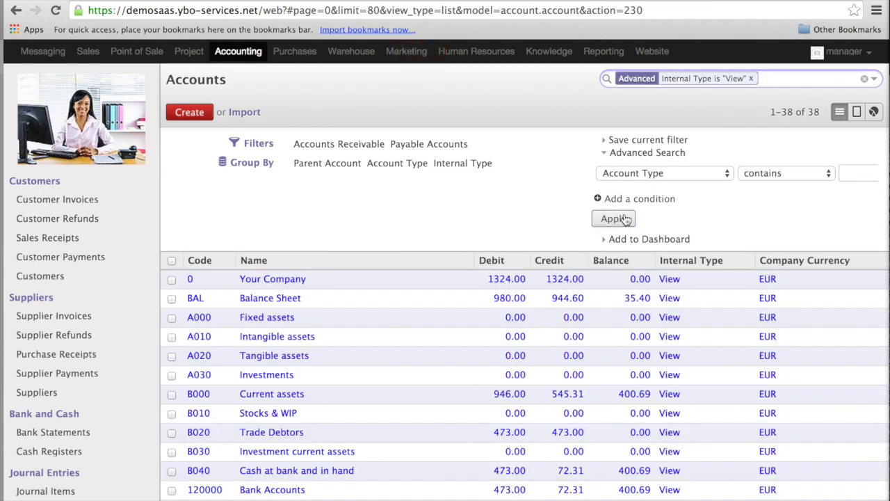
scroll(795, 217, "right", 3)
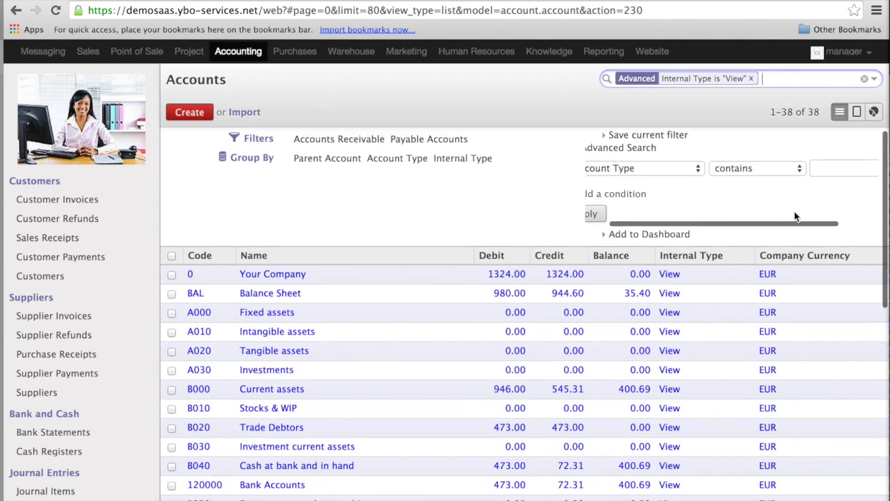
scroll(795, 209, "left", 3)
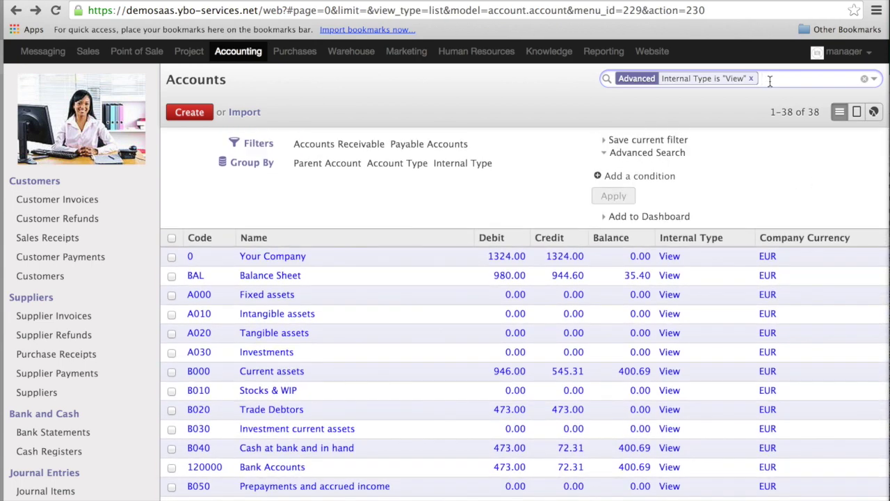
left_click(615, 177)
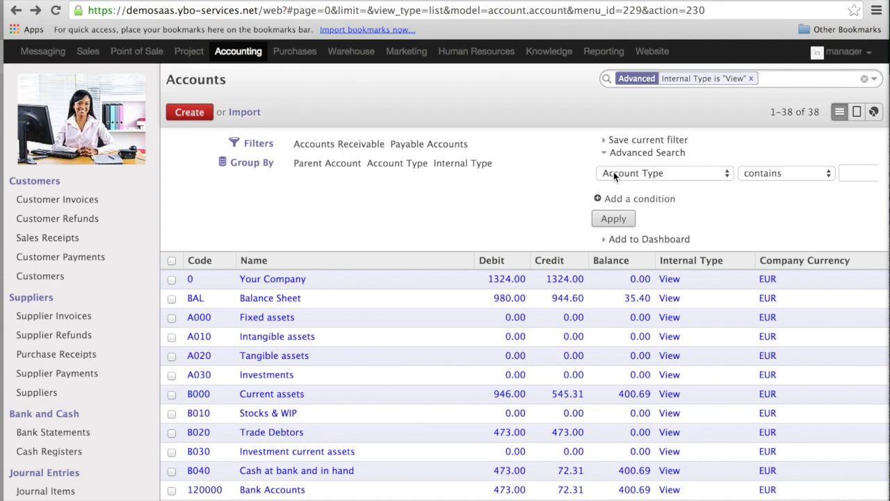
Add an Allow Reconciliation is true condition, leaving only 120000 Bank Accounts
left_click(615, 174)
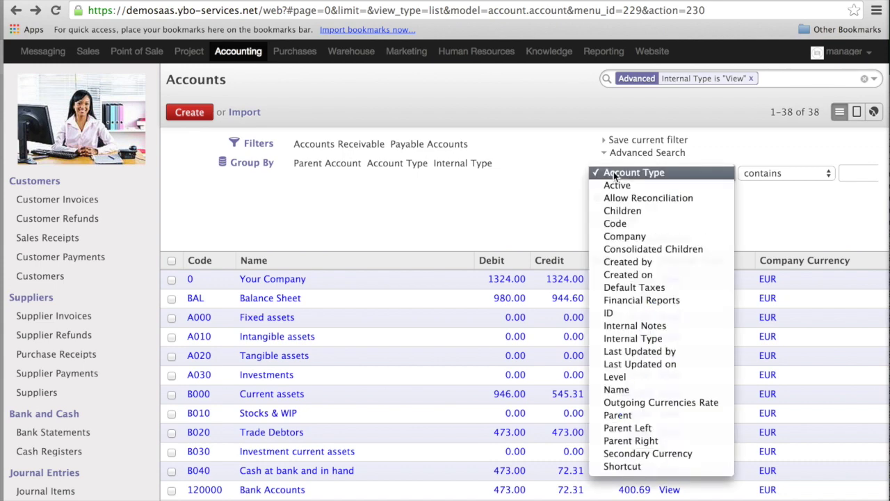
left_click(697, 201)
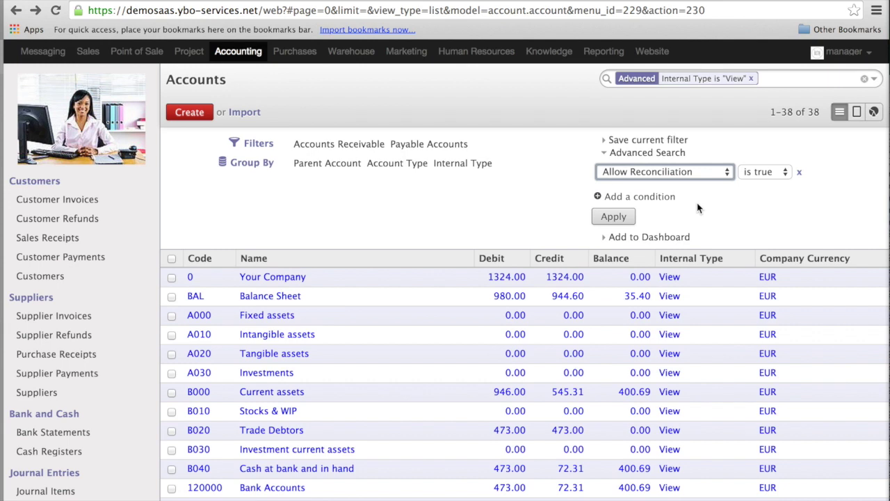
left_click(615, 217)
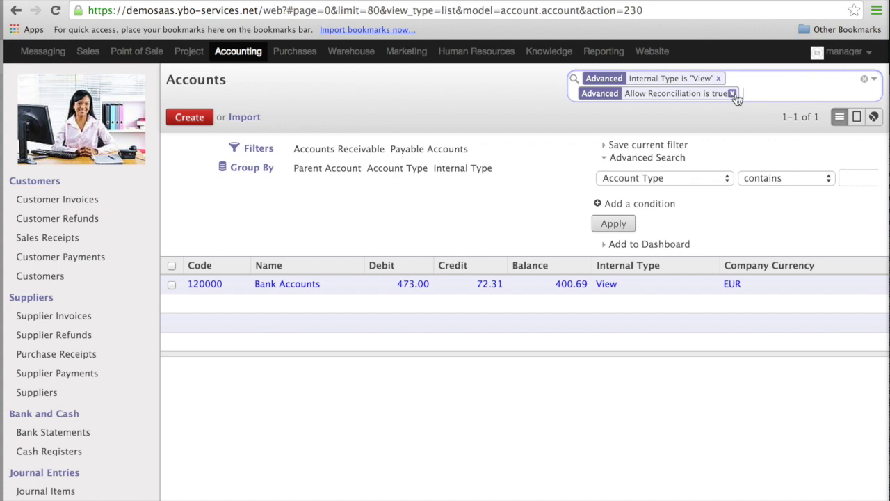
Remove the Allow Reconciliation facet and scroll through the 38 View-type accounts
left_click(732, 94)
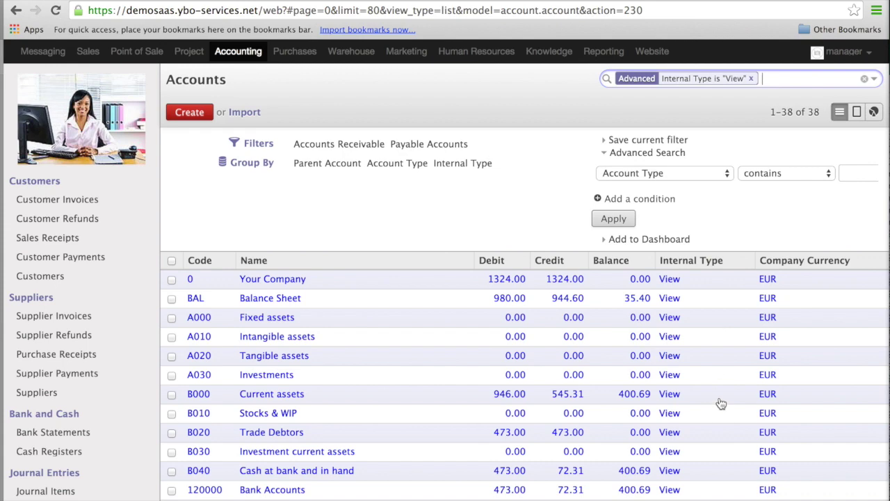
scroll(721, 403, "down", 4)
scroll(722, 404, "down", 2)
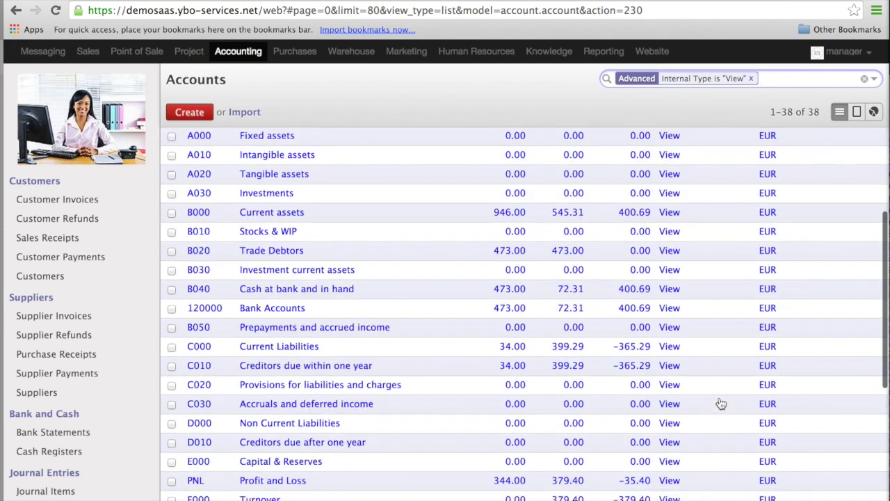
scroll(721, 404, "down", 3)
scroll(721, 403, "up", 10)
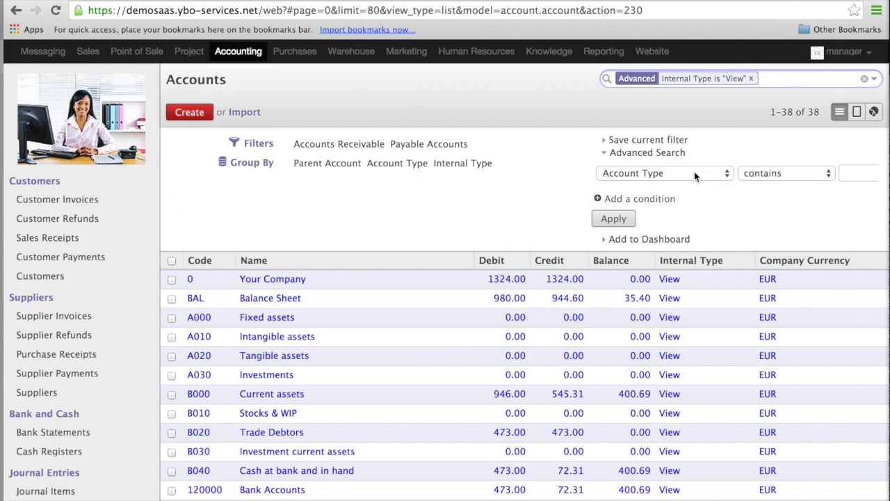
Save the current Internal Type View search as a favorite named 'Views'
left_click(644, 141)
left_click(636, 156)
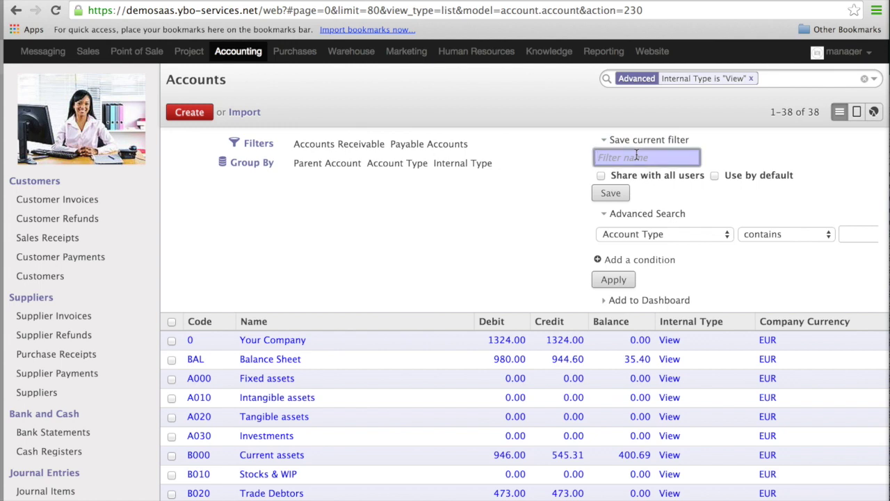
type("Views")
left_click(610, 194)
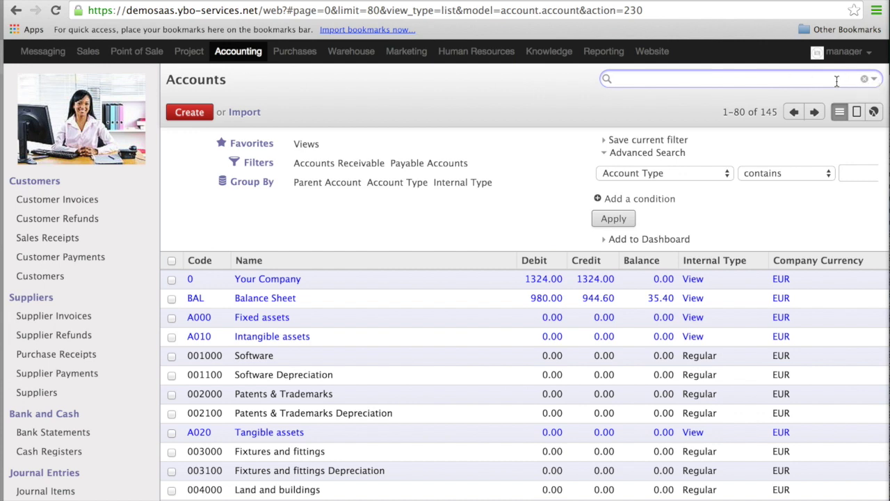
Apply the Views favorite to the accounts list
left_click(876, 82)
left_click(875, 82)
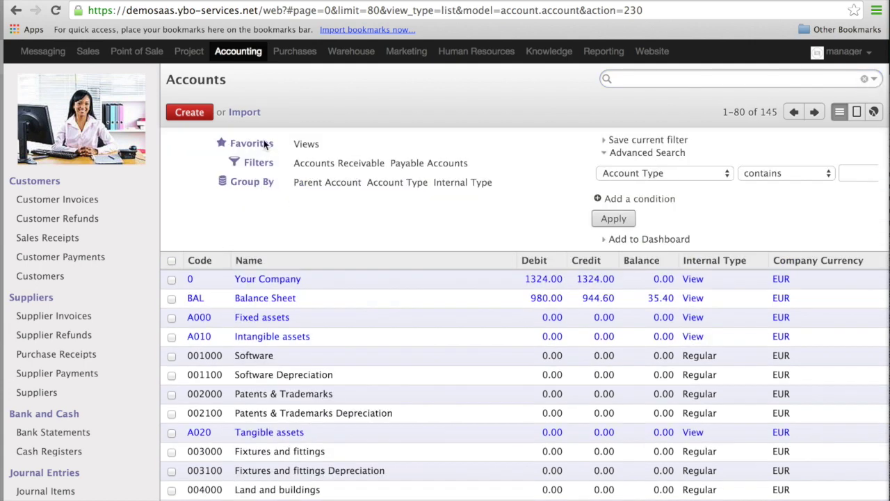
mouse_move(301, 145)
left_click(306, 144)
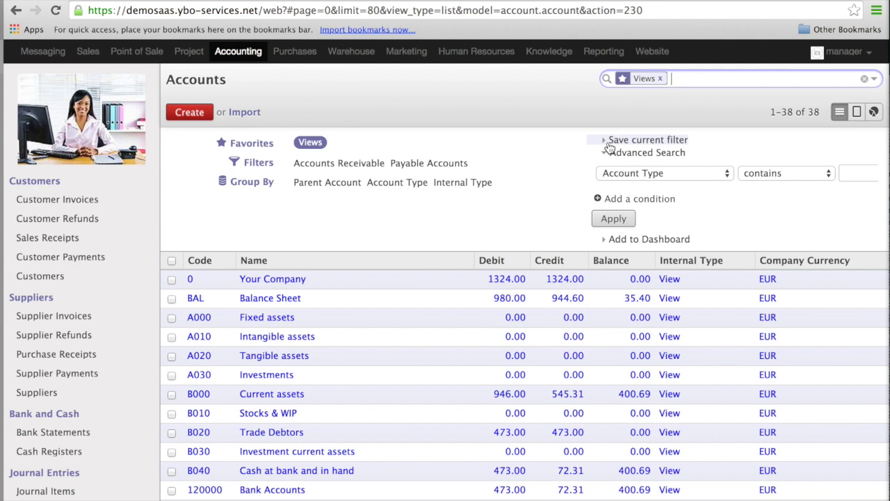
Clear the Views favorite and apply Internal Type is Regular, showing 96 accounts
key("BackSpace")
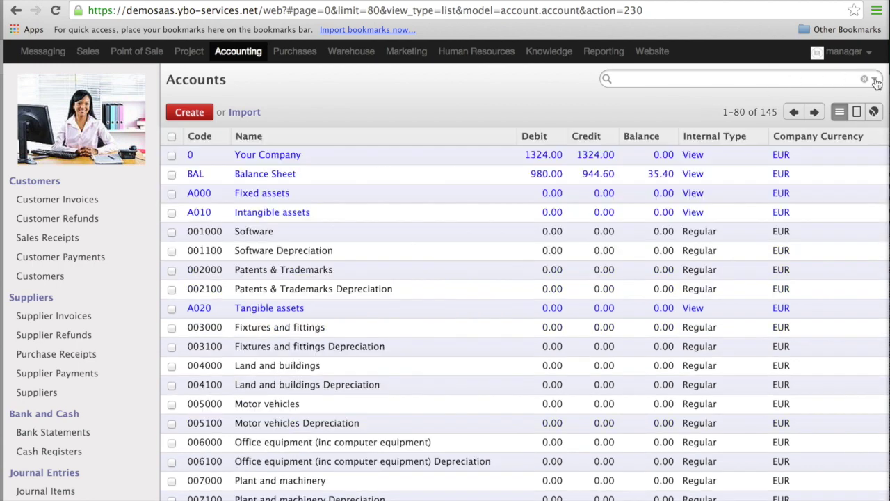
left_click(875, 81)
left_click(699, 173)
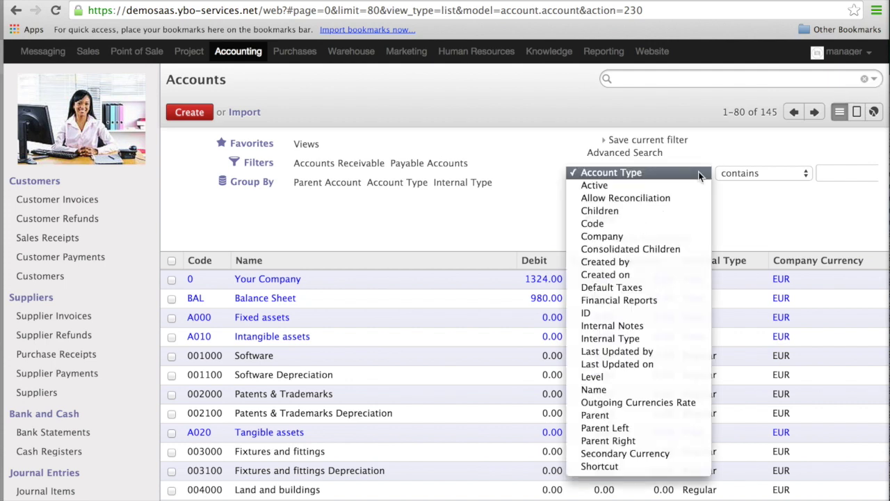
left_click(681, 338)
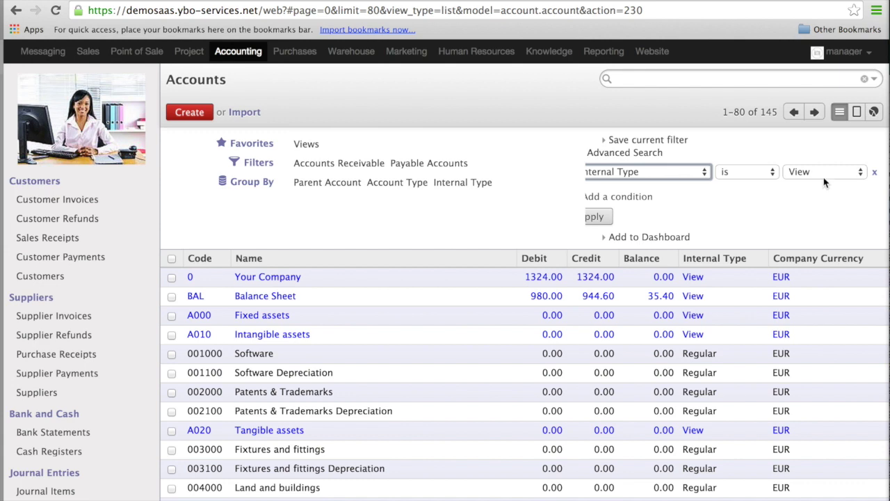
left_click(824, 171)
key("Escape")
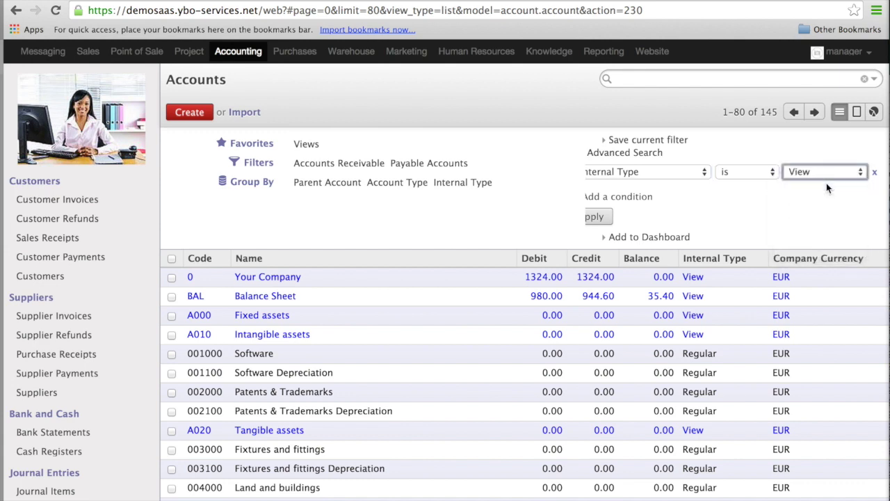
key("Down")
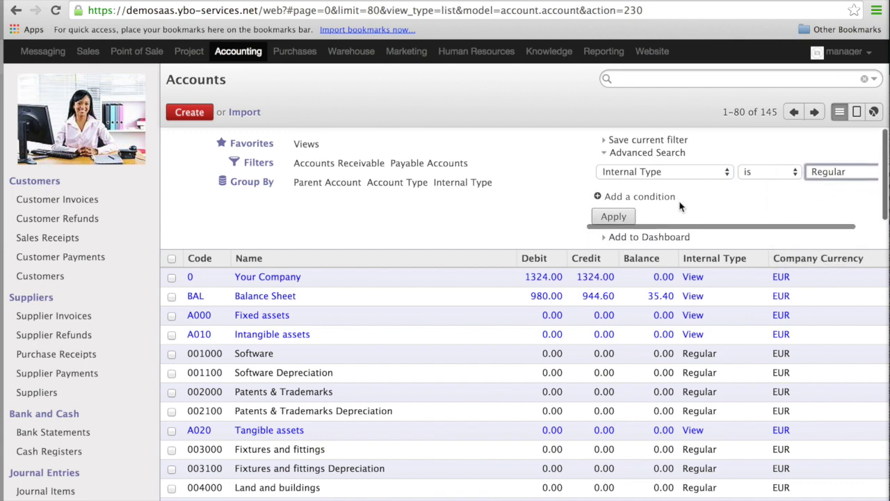
left_click(613, 216)
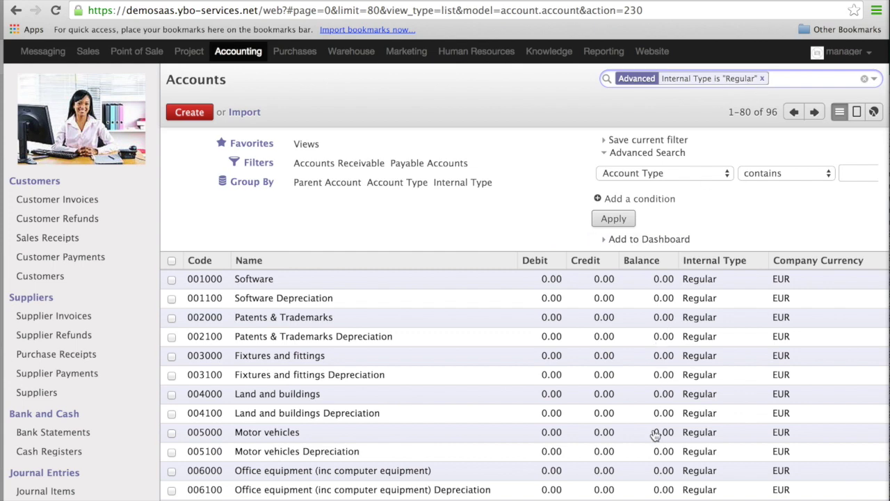
scroll(656, 434, "down", 5)
scroll(655, 435, "up", 5)
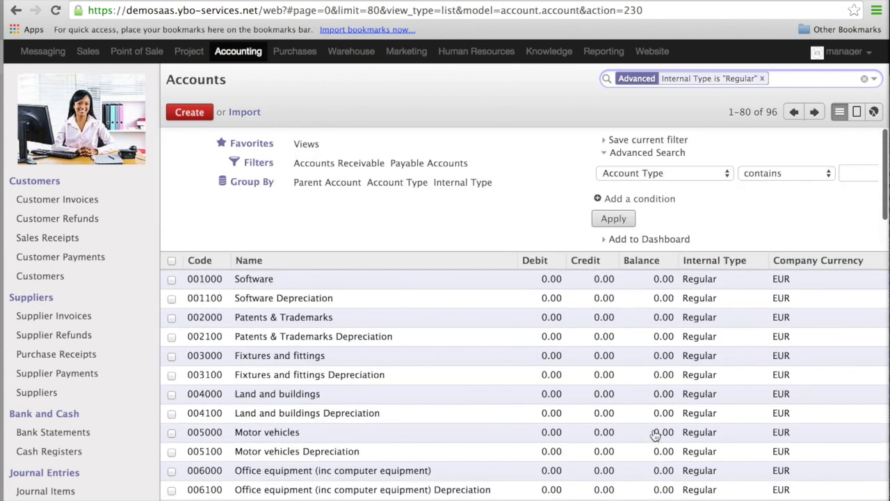
Save the Regular search as favorite 'regular' with Use by default ticked
left_click(607, 142)
left_click(615, 158)
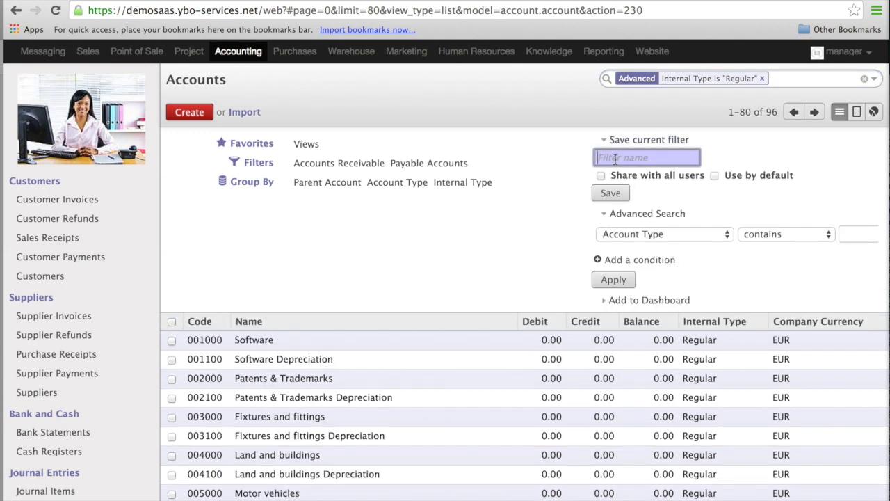
type("regular")
left_click(715, 177)
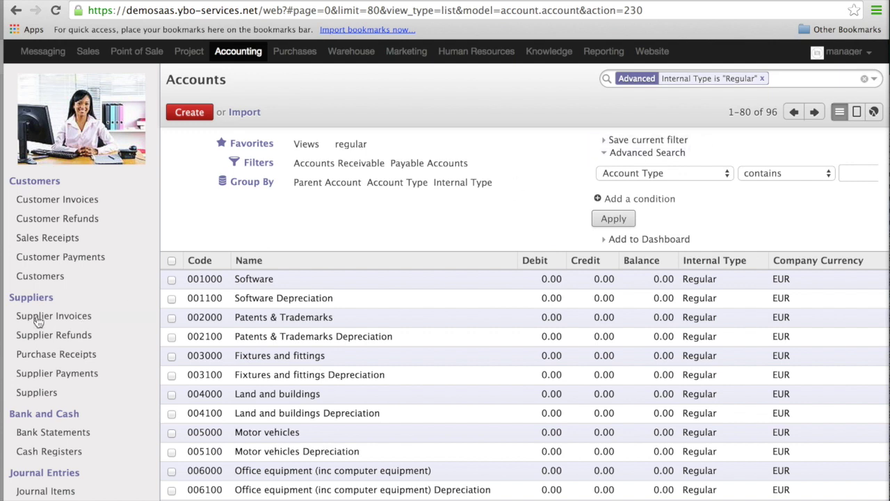
scroll(66, 393, "down", 5)
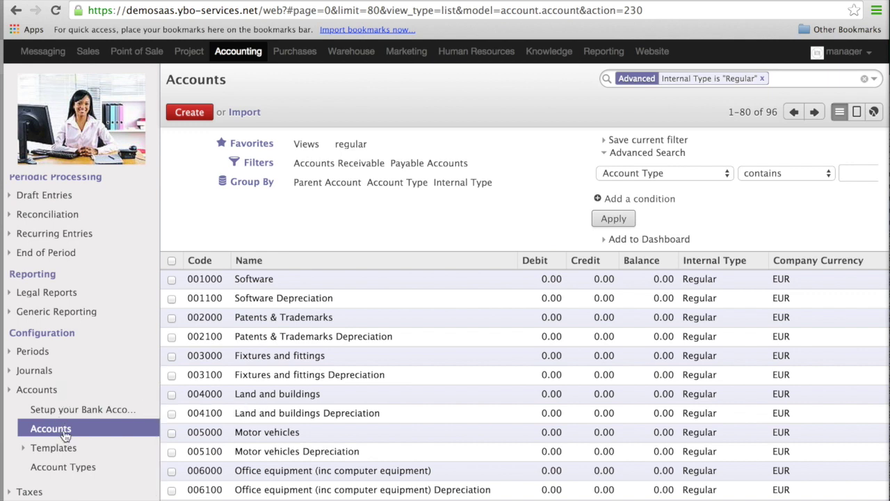
Reopen the Accounts list, now defaulting to the regular favorite, and show its search options
left_click(66, 434)
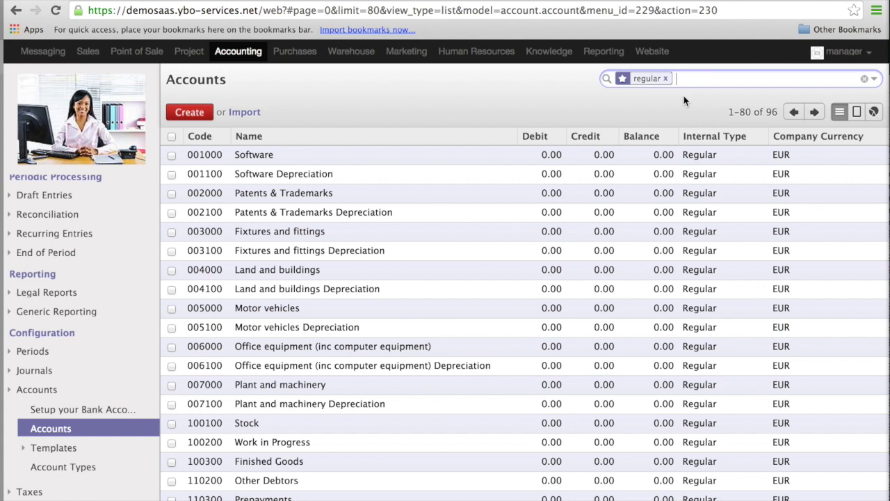
left_click(875, 79)
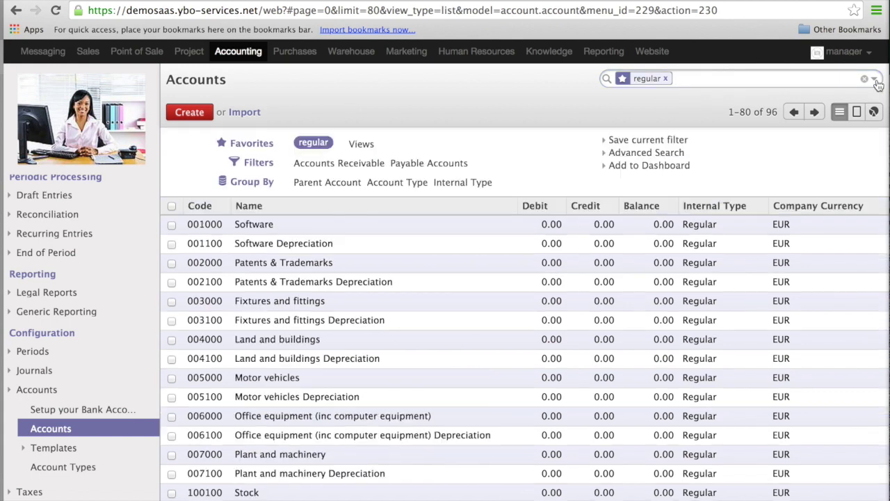
Search the regular accounts for 400 to list the four sales accounts 400000–400300
left_click(604, 167)
left_click(676, 78)
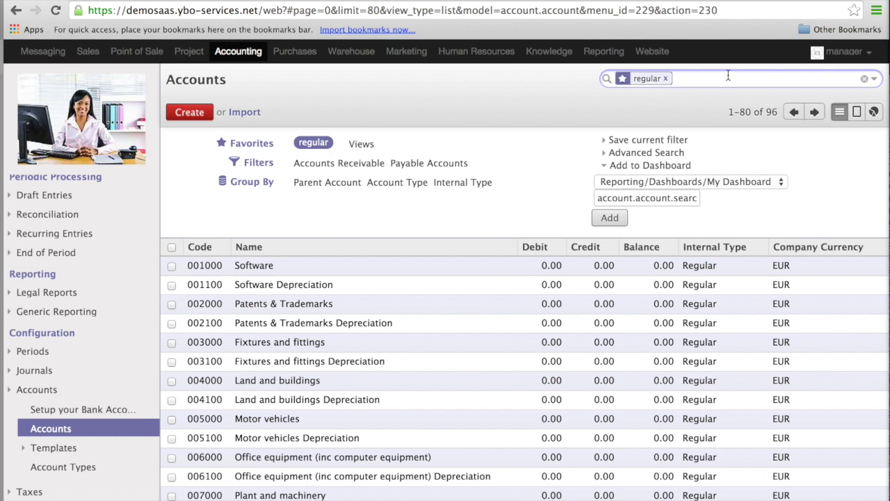
type("400")
key("Return")
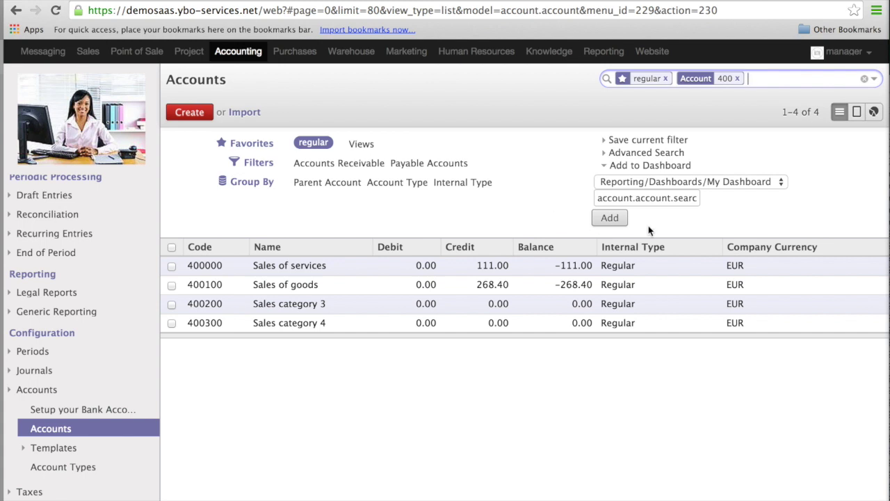
Add the regular plus Account 400 list to My Dashboard
left_click(622, 166)
left_click(622, 166)
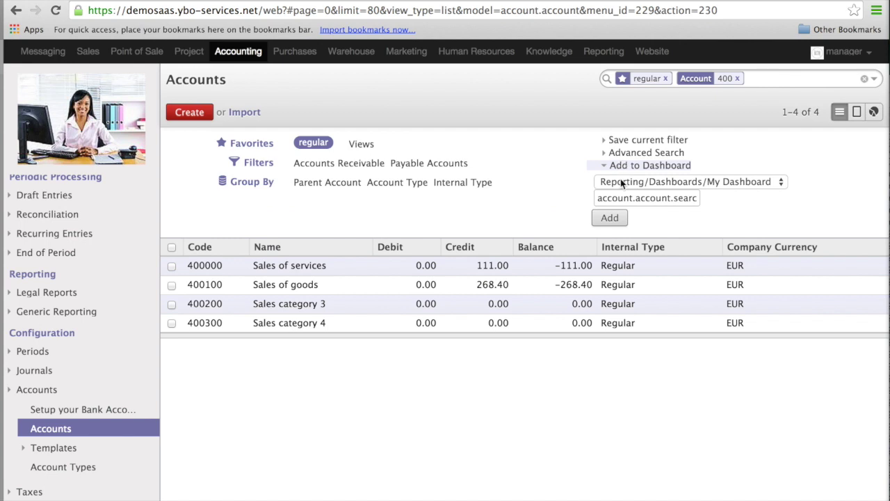
left_click(610, 218)
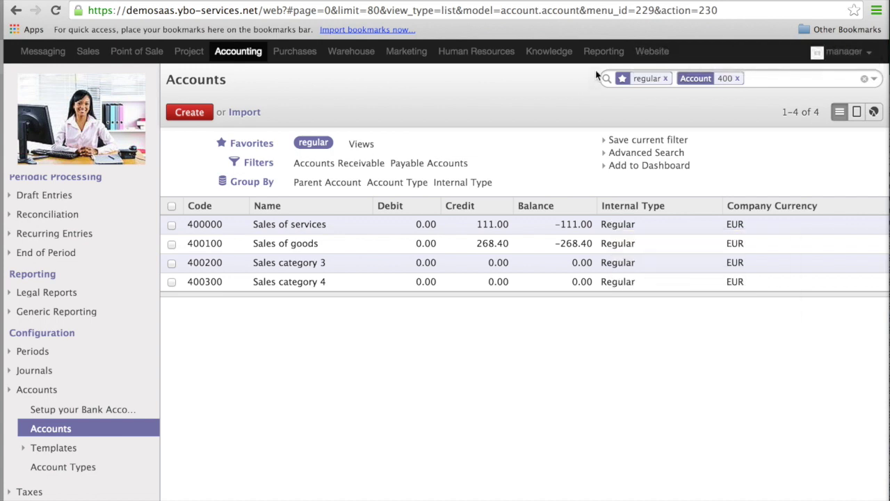
Open the Reporting dashboard to check the new four-sales-account block on My Dashboard
left_click(604, 52)
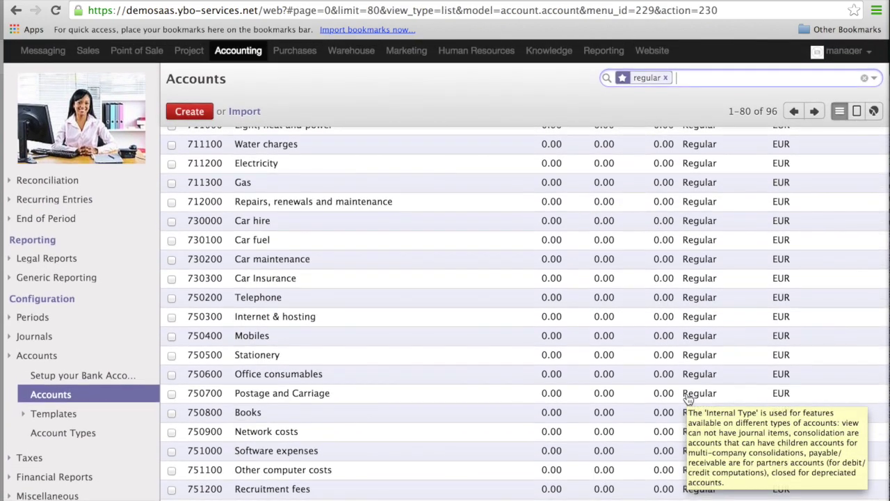
Select the Software account and browse its Print, Attachment(s) and More action menus
scroll(689, 398, "up", 2)
scroll(689, 398, "up", 10)
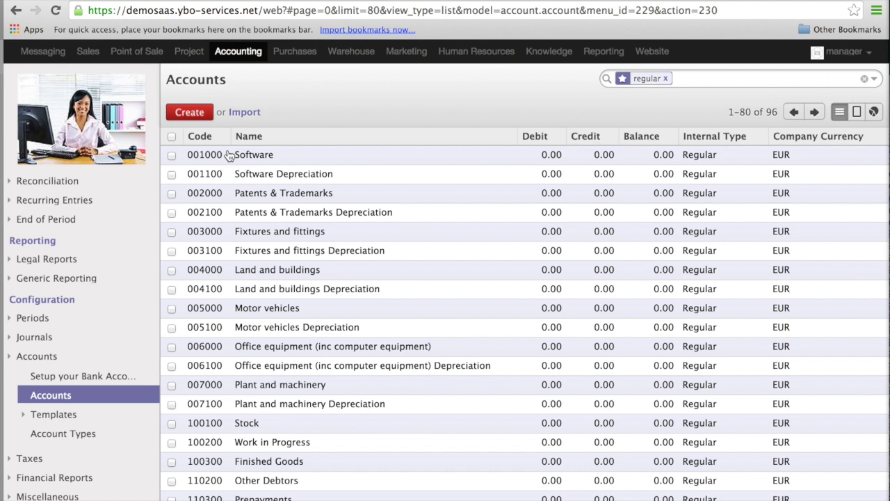
left_click(172, 156)
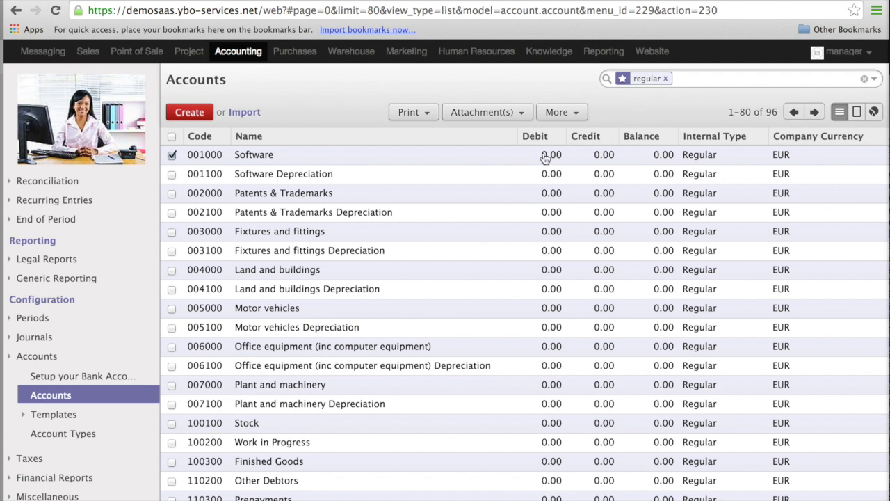
left_click(427, 113)
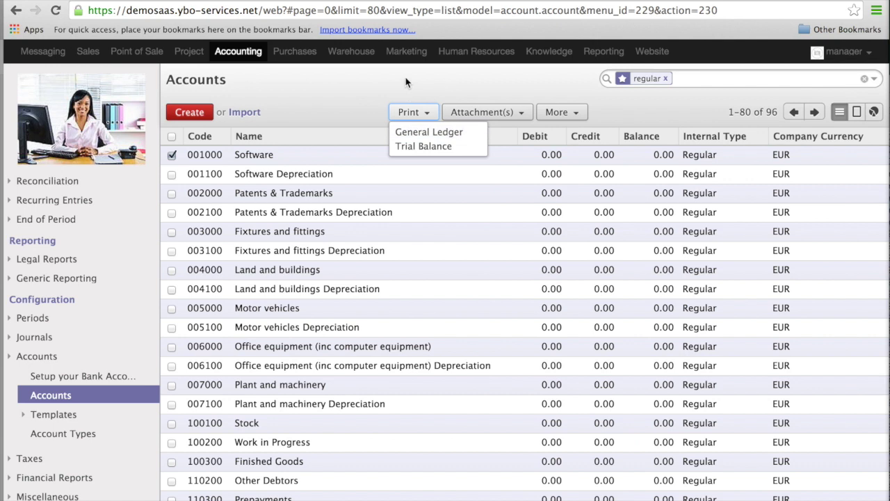
left_click(504, 112)
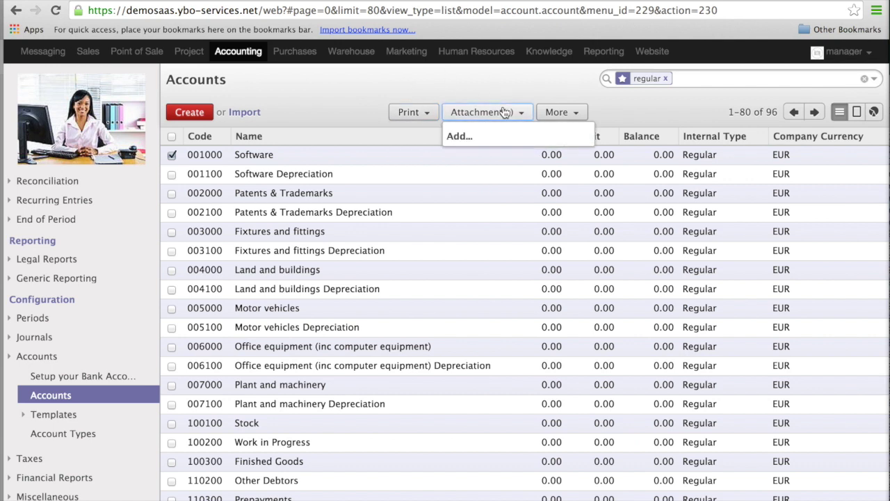
left_click(505, 96)
left_click(569, 114)
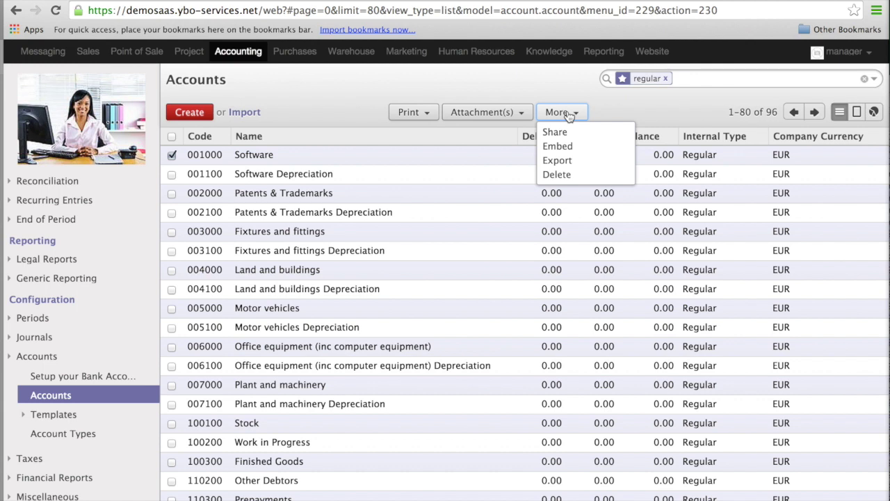
left_click(617, 112)
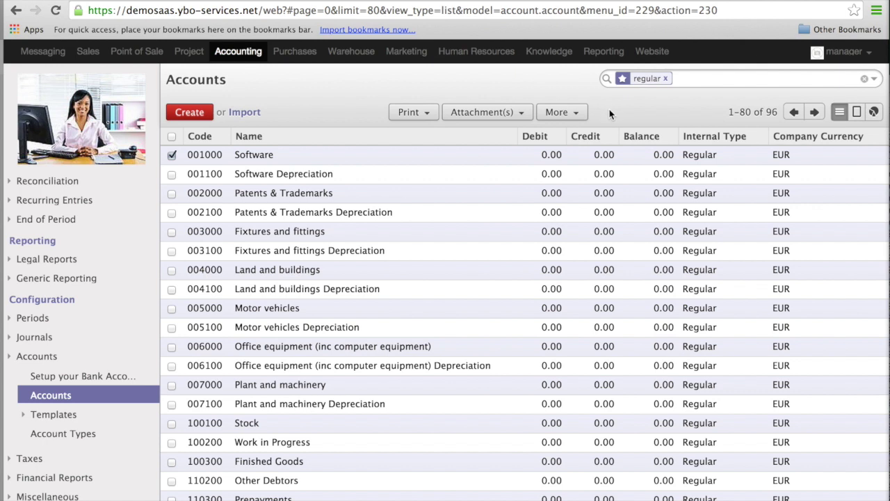
left_click(430, 114)
left_click(561, 73)
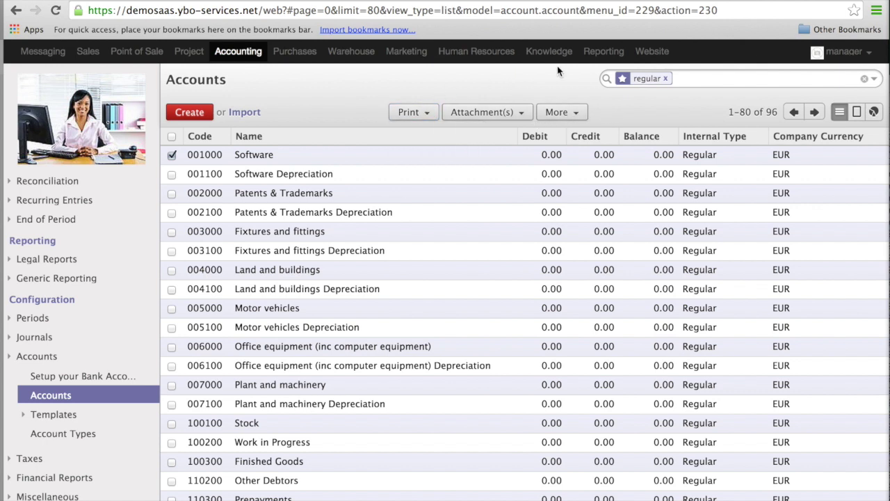
left_click(586, 117)
left_click(618, 114)
Select every regular account in the list with the header checkbox
scroll(275, 236, "down", 1)
scroll(275, 236, "up", 1)
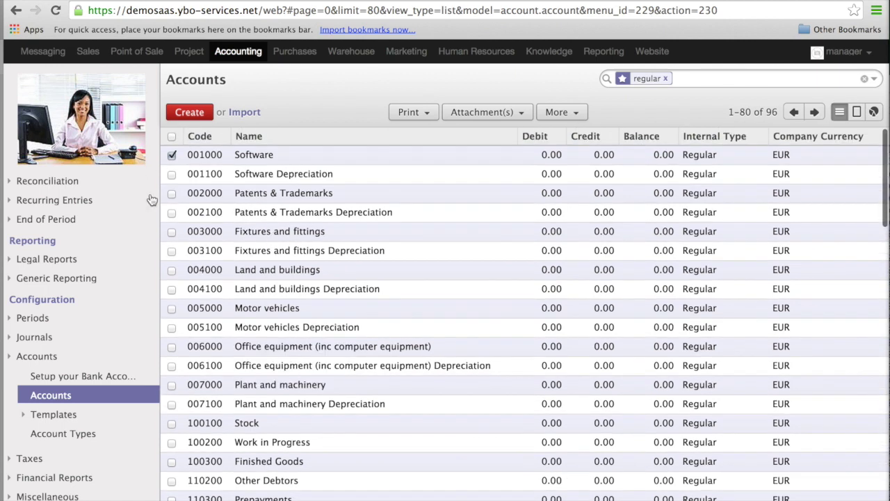
left_click(172, 137)
scroll(379, 344, "down", 5)
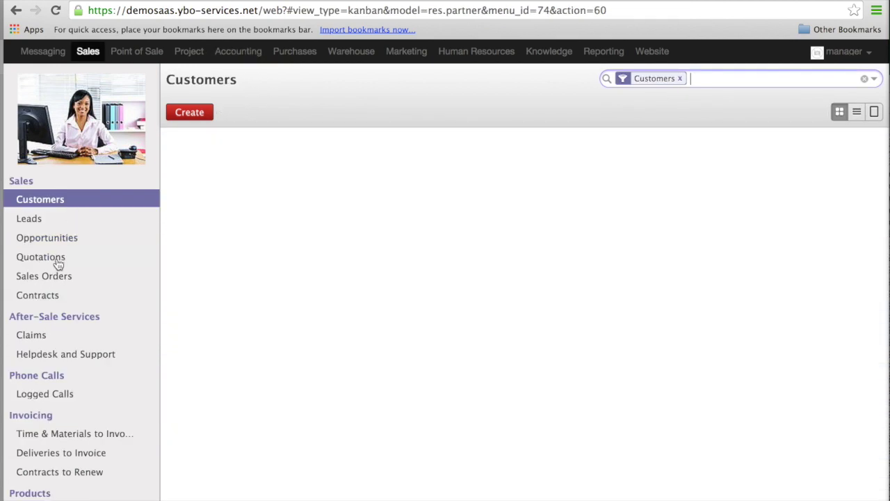
Show all quotations by removing the My filter, then select SO006 to see its total
left_click(59, 259)
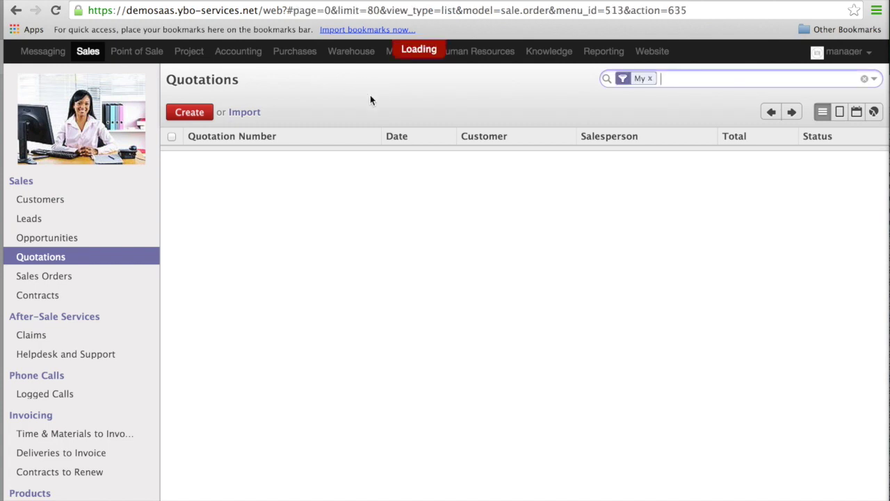
left_click(649, 79)
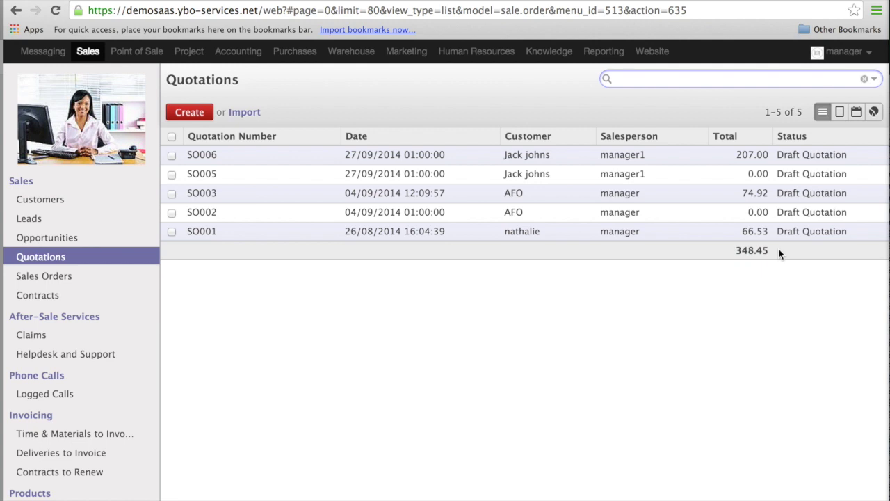
left_click(172, 155)
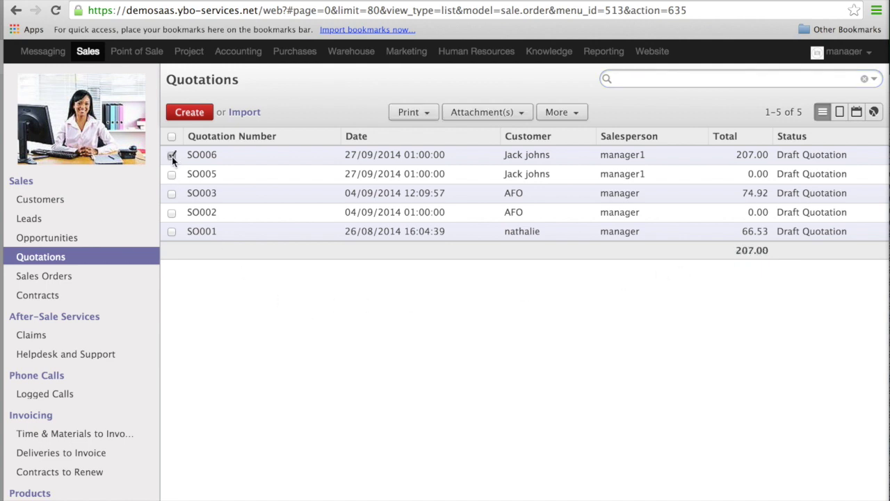
left_click(735, 254)
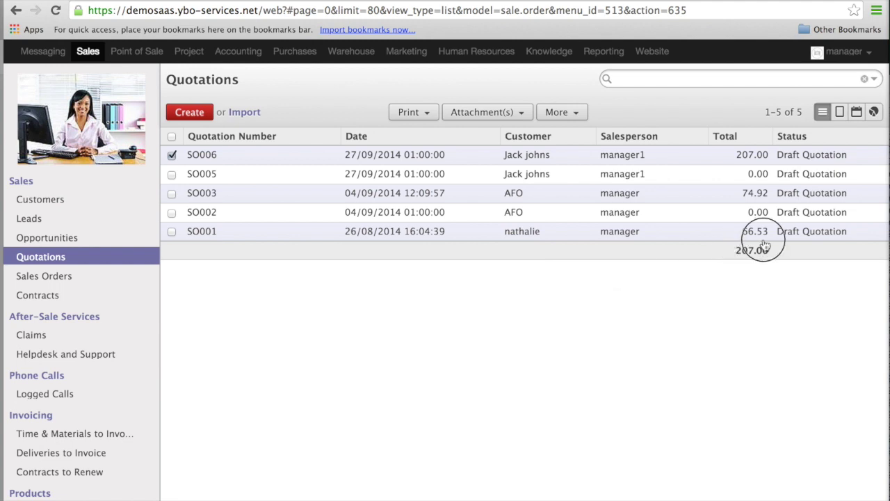
left_click_drag(765, 245, 773, 265)
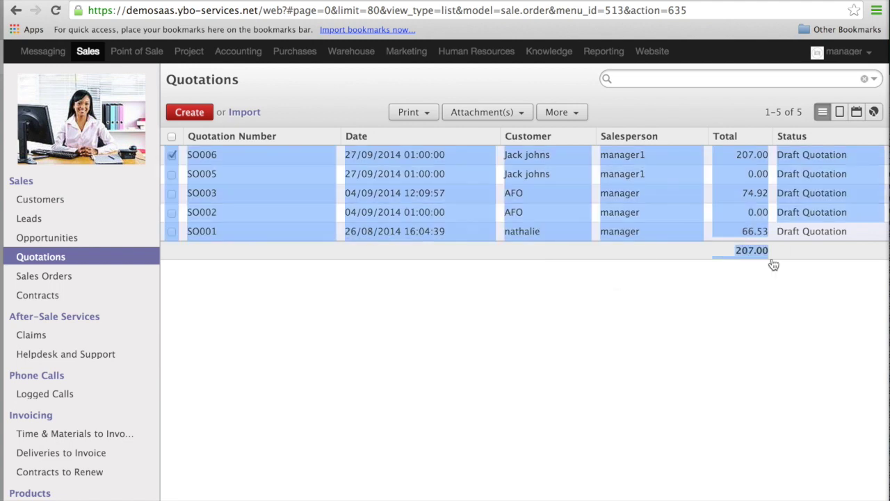
left_click(730, 297)
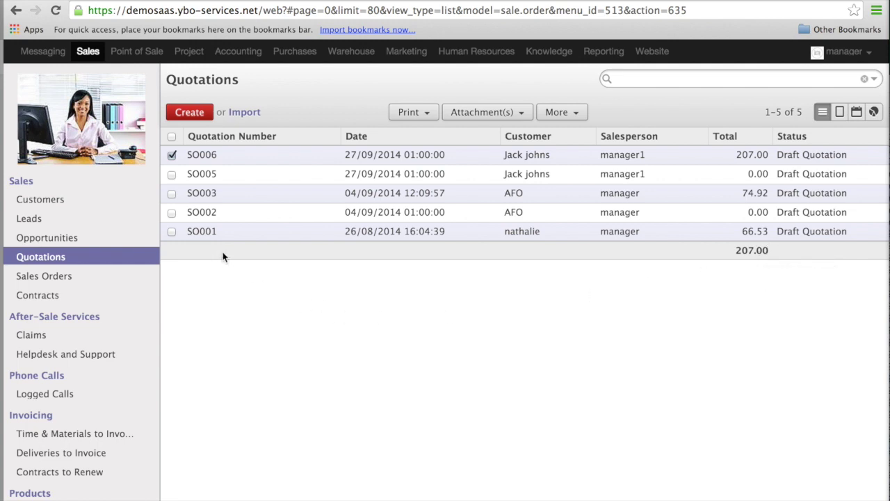
Add SO001 to the selected total and open the advanced search condition builder
left_click(171, 232)
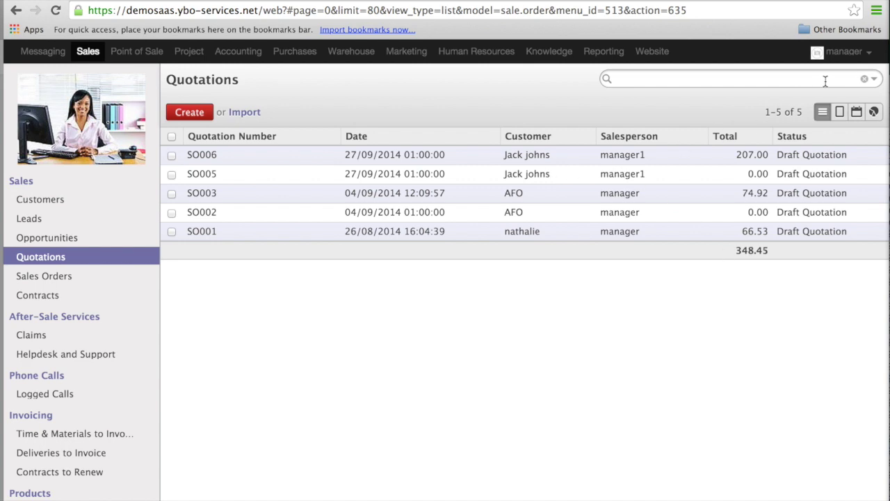
left_click(874, 79)
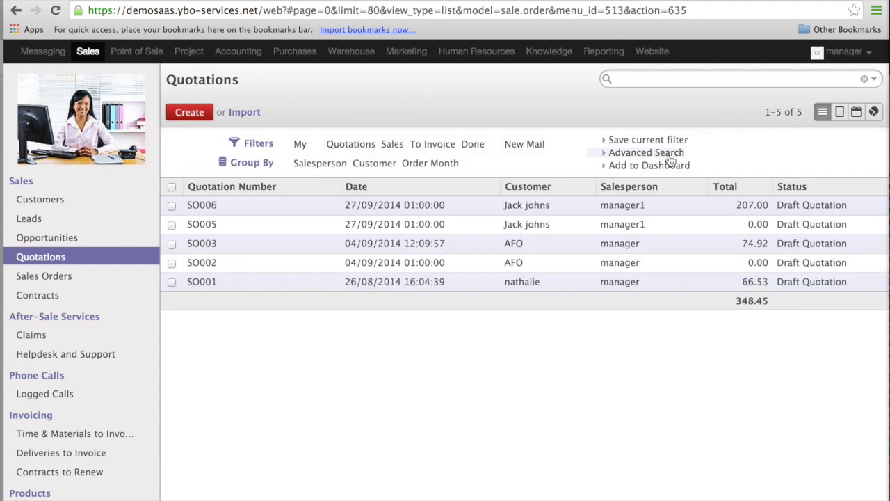
left_click(605, 153)
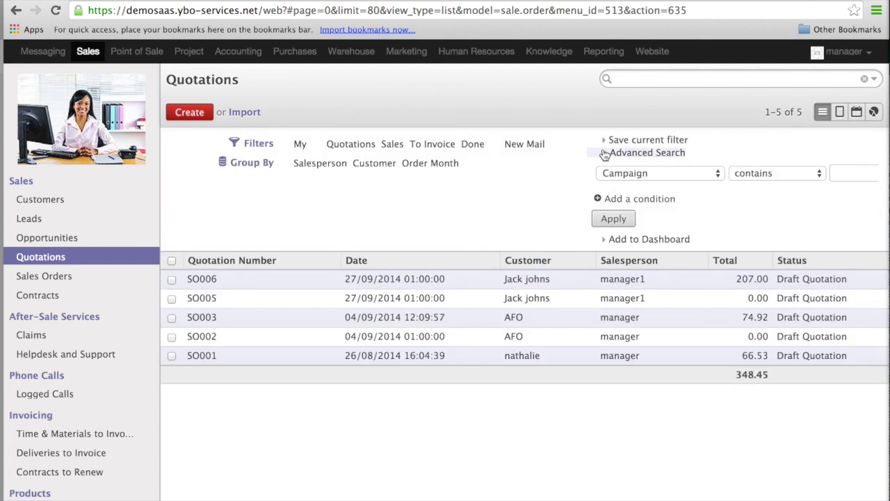